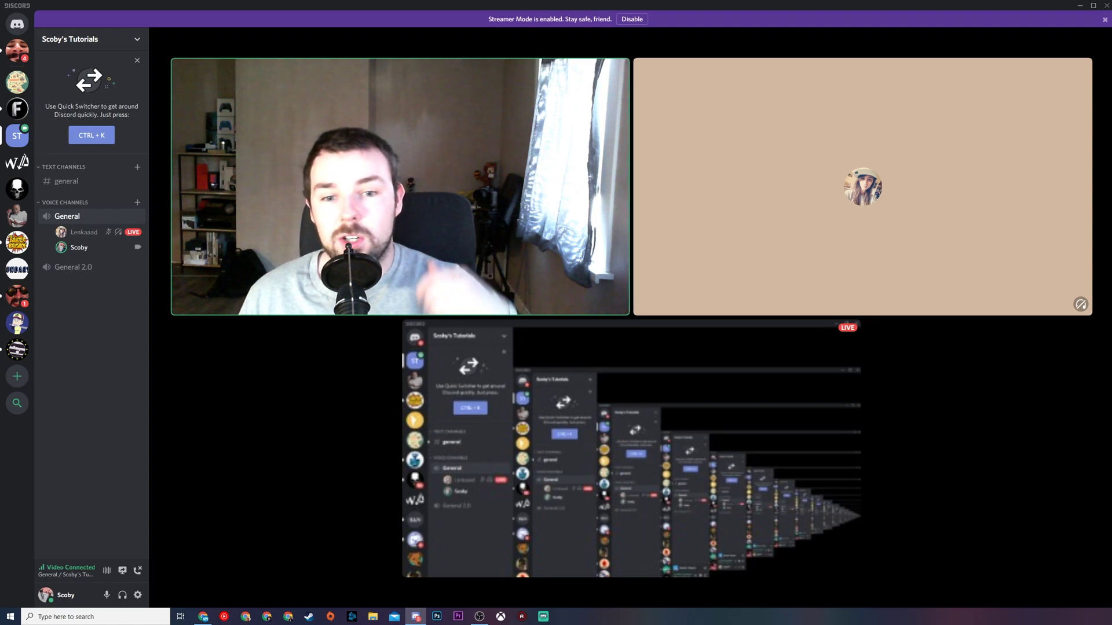
Step: Leave the General voice call and bring up the #general chat showing the placeholder link message
{"action": "mouse_move", "coordinate": [624, 350]}
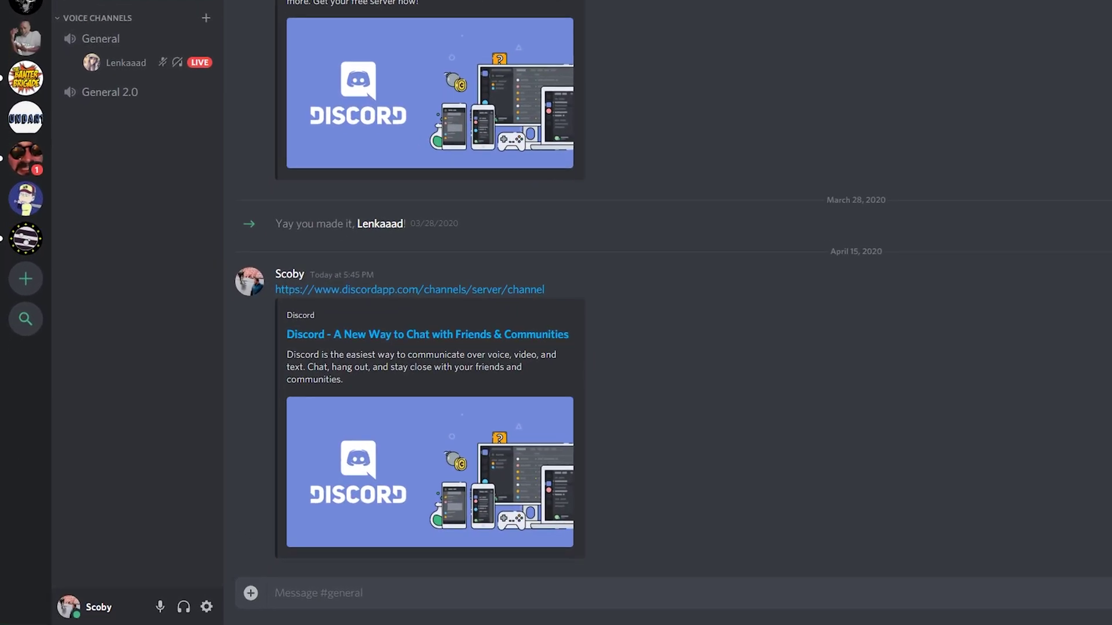
{"action": "left_click", "coordinate": [207, 607]}
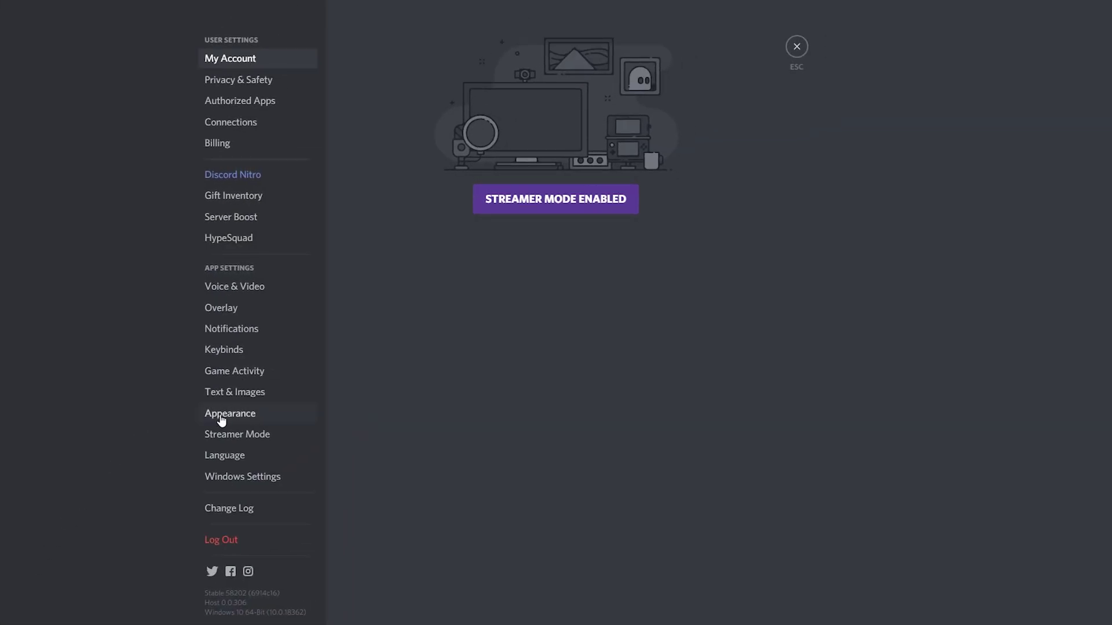
{"action": "left_click", "coordinate": [500, 211]}
{"action": "scroll", "coordinate": [815, 440], "scroll_direction": "down", "scroll_amount": 5}
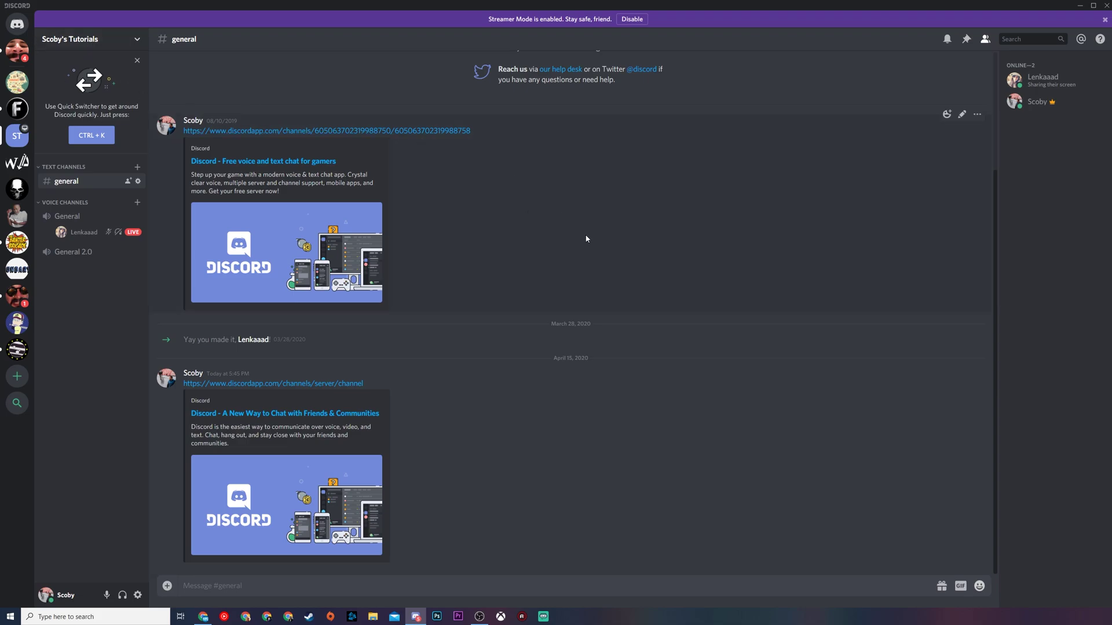
Step: Edit the placeholder channels/server/channel link message and select its 'server' and 'channel' words
{"action": "left_click_drag", "start_coordinate": [380, 385], "coordinate": [183, 380]}
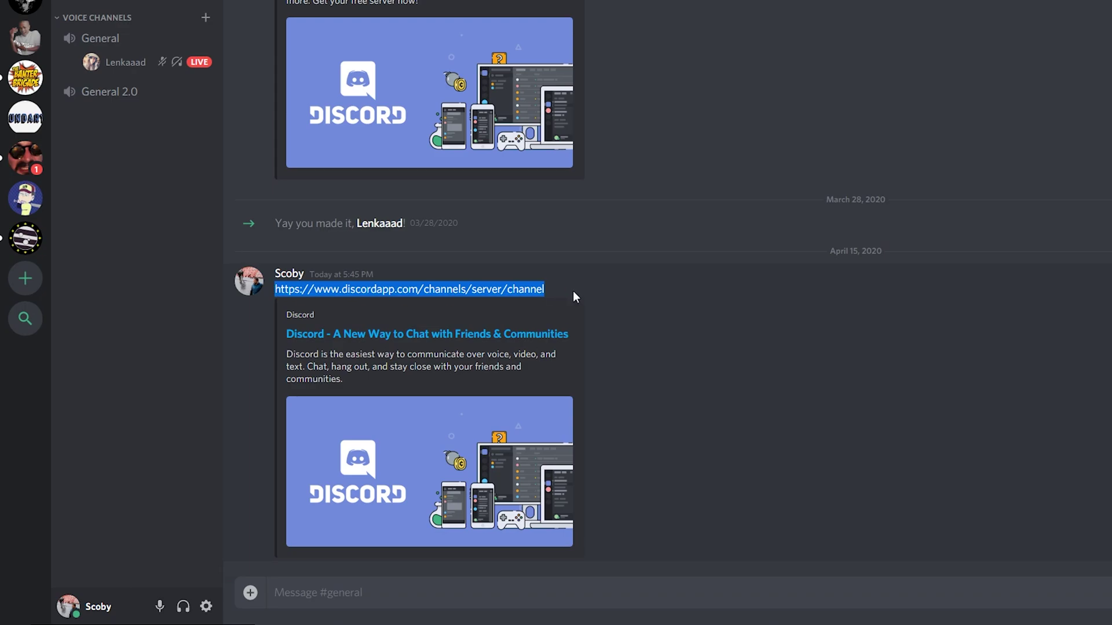
{"action": "left_click", "coordinate": [576, 288]}
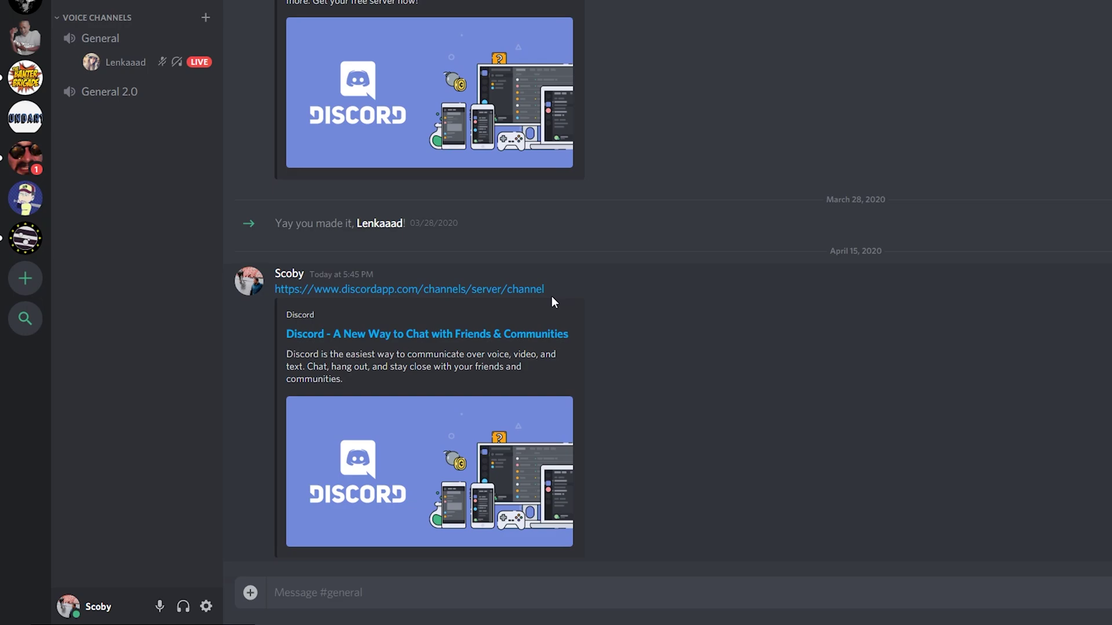
{"action": "key", "text": "Up"}
{"action": "double_click", "coordinate": [494, 270]}
{"action": "left_click", "coordinate": [493, 270]}
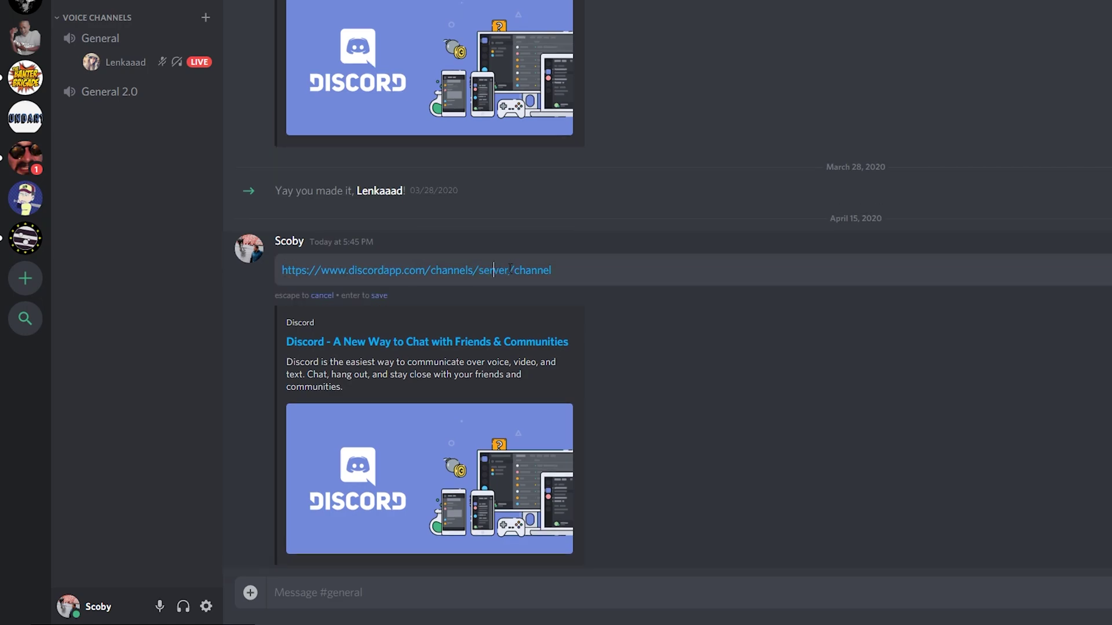
{"action": "left_click_drag", "start_coordinate": [509, 270], "coordinate": [479, 270]}
{"action": "left_click_drag", "start_coordinate": [561, 275], "coordinate": [477, 271]}
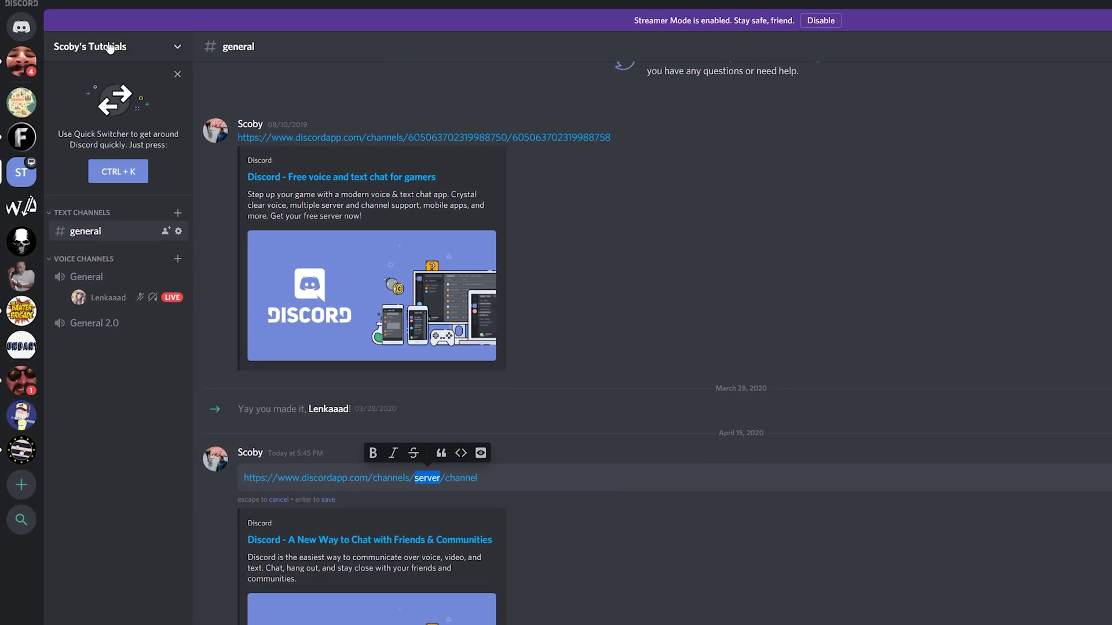
Step: Replace 'server' in the link with the server's copied ID
{"action": "left_click", "coordinate": [110, 47]}
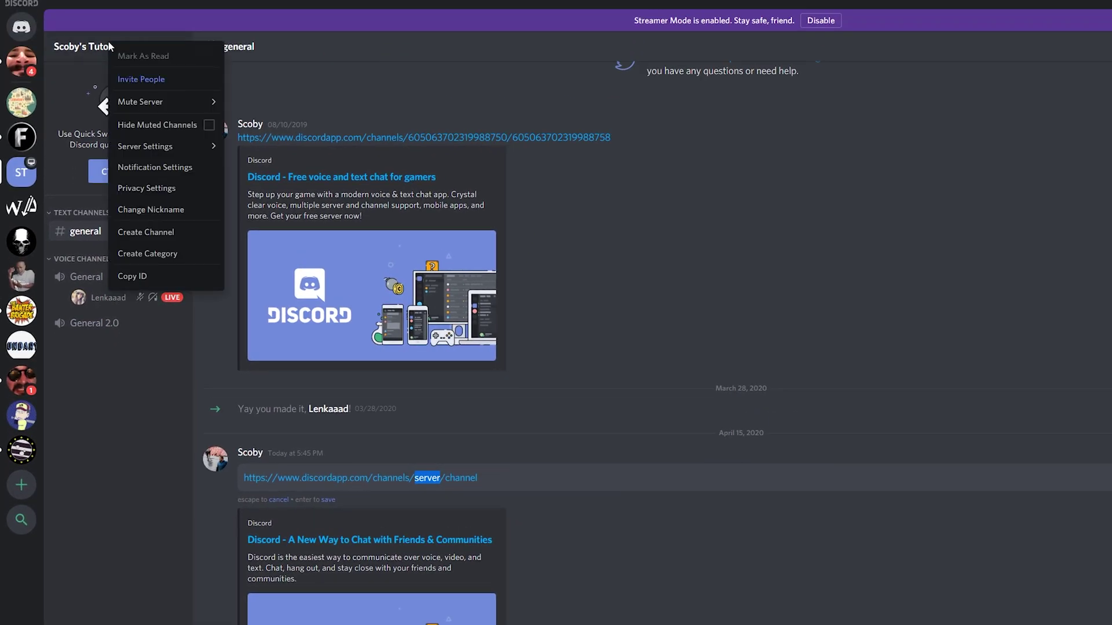
{"action": "left_click", "coordinate": [139, 276]}
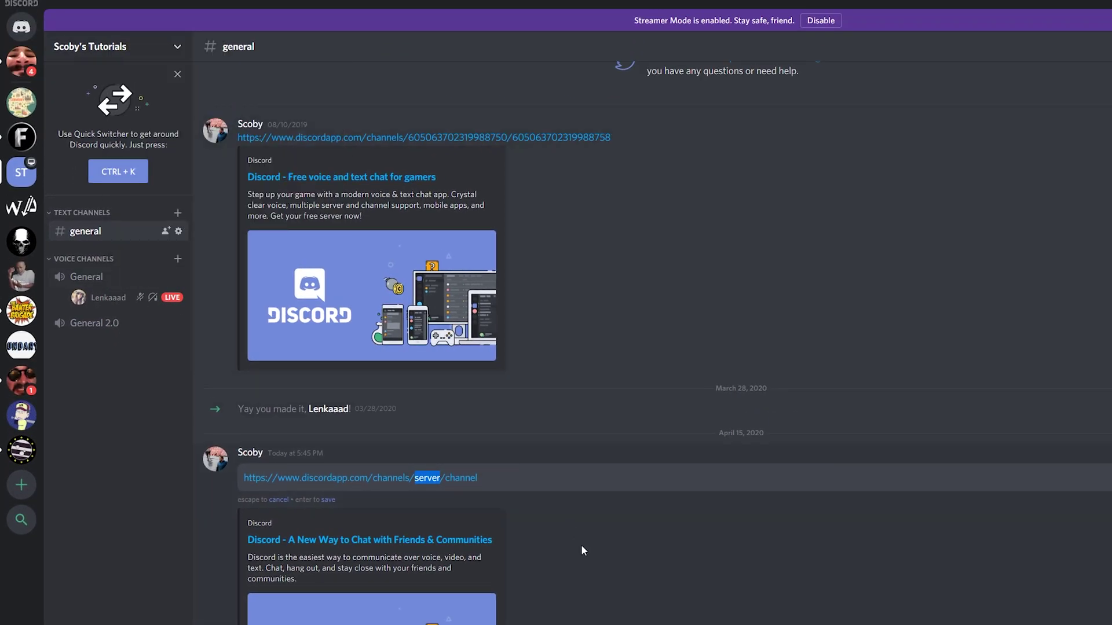
{"action": "left_click", "coordinate": [432, 481]}
{"action": "double_click", "coordinate": [440, 478]}
{"action": "key", "text": "ctrl+v"}
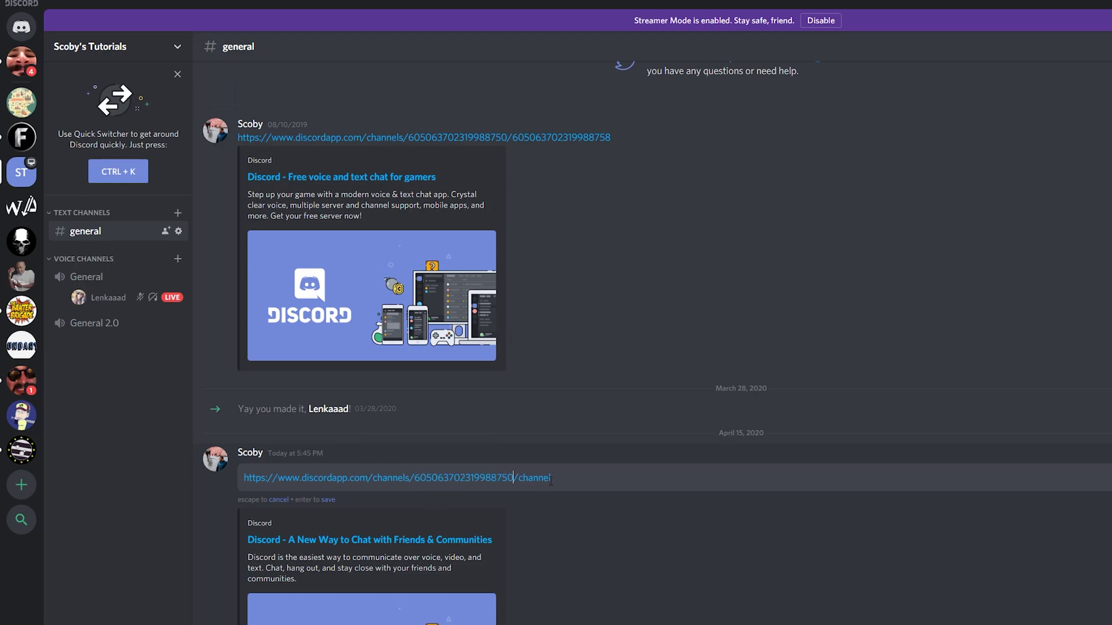
Step: Join General 2.0, paste its channel ID over 'channel', and save the edited link
{"action": "left_click_drag", "start_coordinate": [558, 479], "coordinate": [518, 480]}
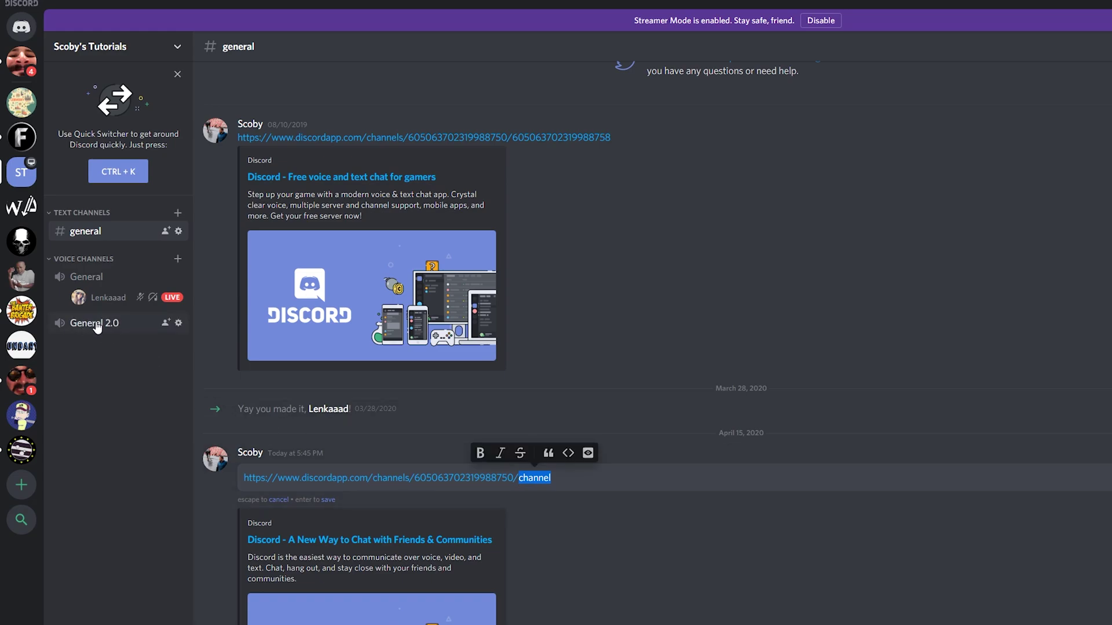
{"action": "left_click", "coordinate": [94, 324]}
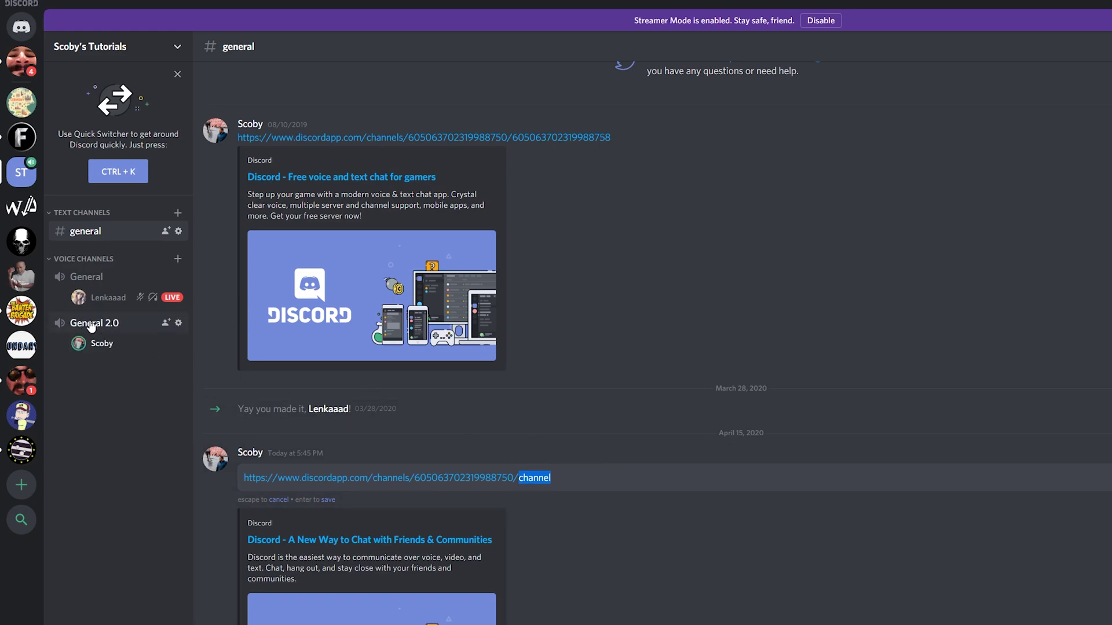
{"action": "right_click", "coordinate": [92, 326]}
{"action": "left_click", "coordinate": [114, 468]}
{"action": "left_click_drag", "start_coordinate": [552, 478], "coordinate": [519, 478]}
{"action": "key", "text": "ctrl+v"}
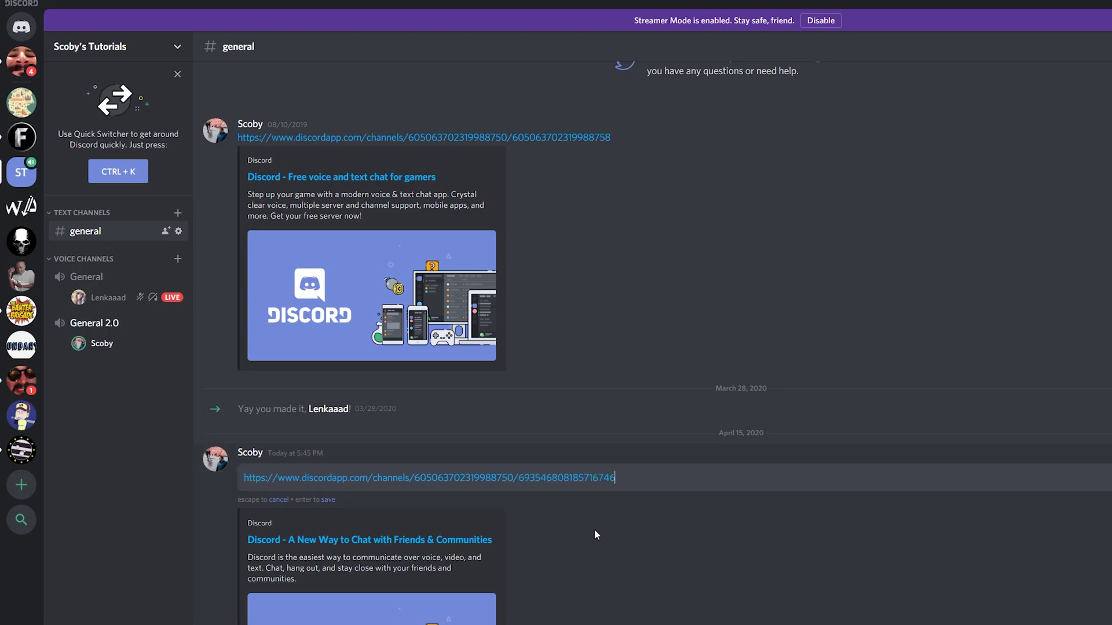
{"action": "key", "text": "Return"}
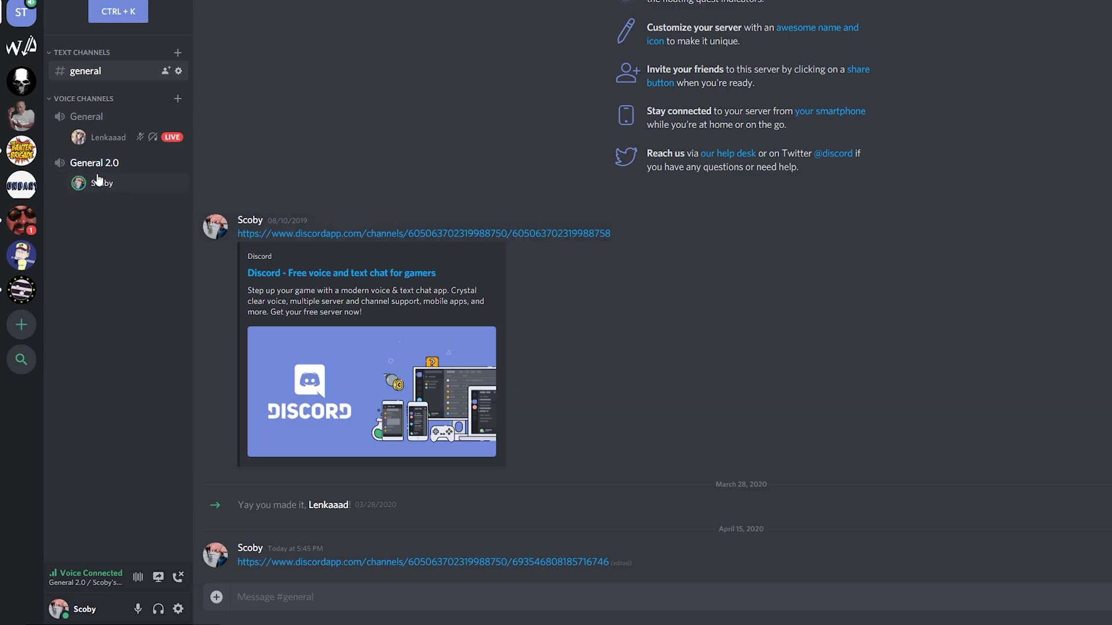
Step: Open General 2.0's call view from the edited link and switch the camera on, then off
{"action": "left_click", "coordinate": [367, 562]}
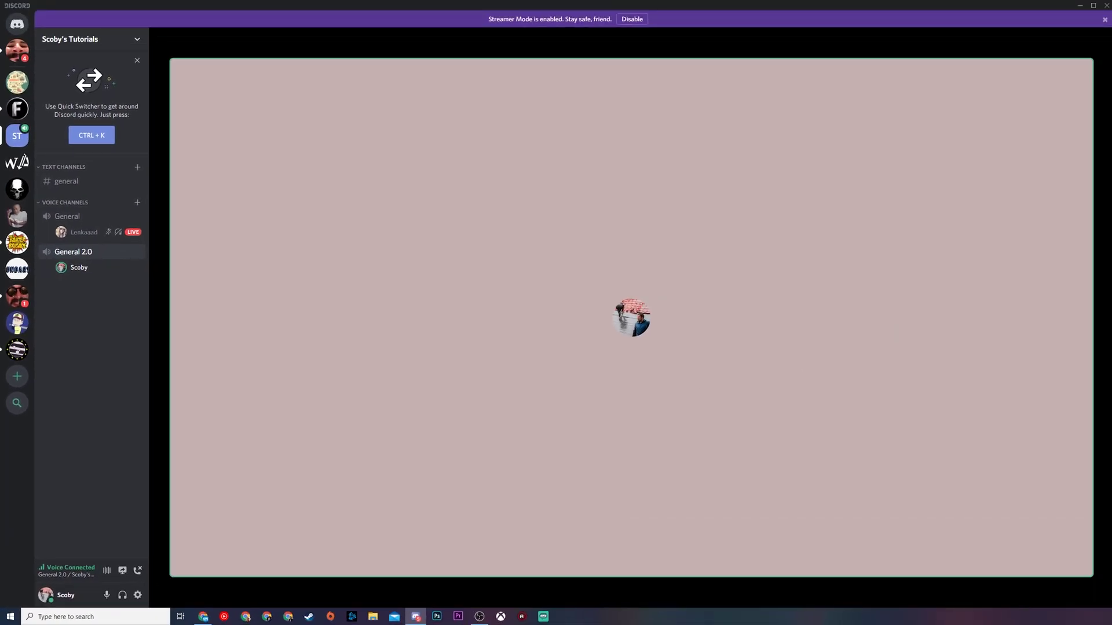
{"action": "mouse_move", "coordinate": [693, 219]}
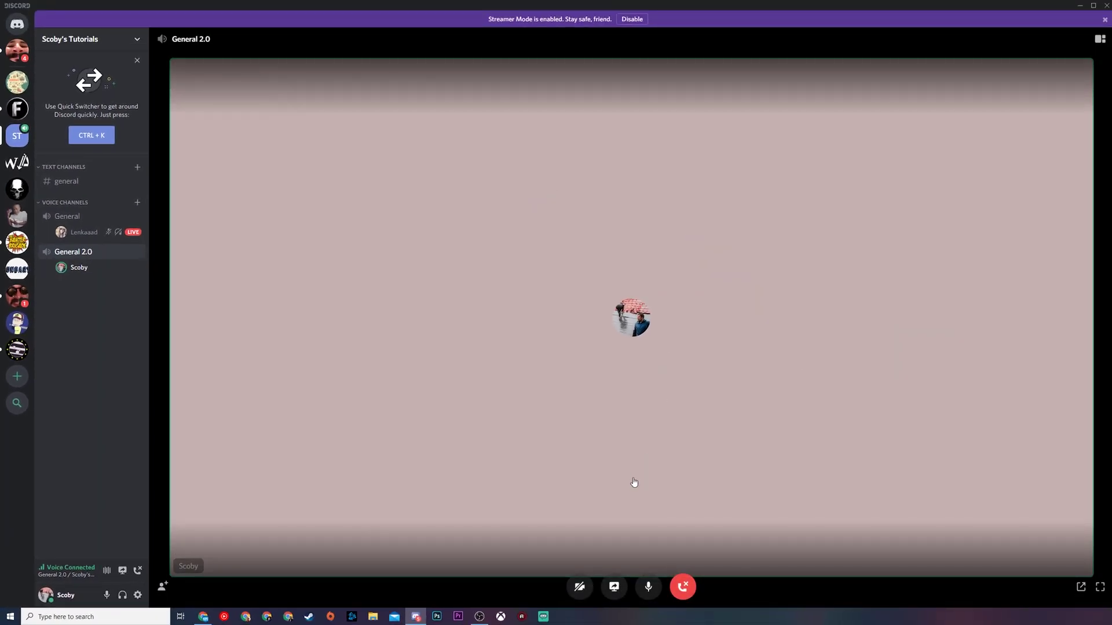
{"action": "left_click", "coordinate": [583, 588]}
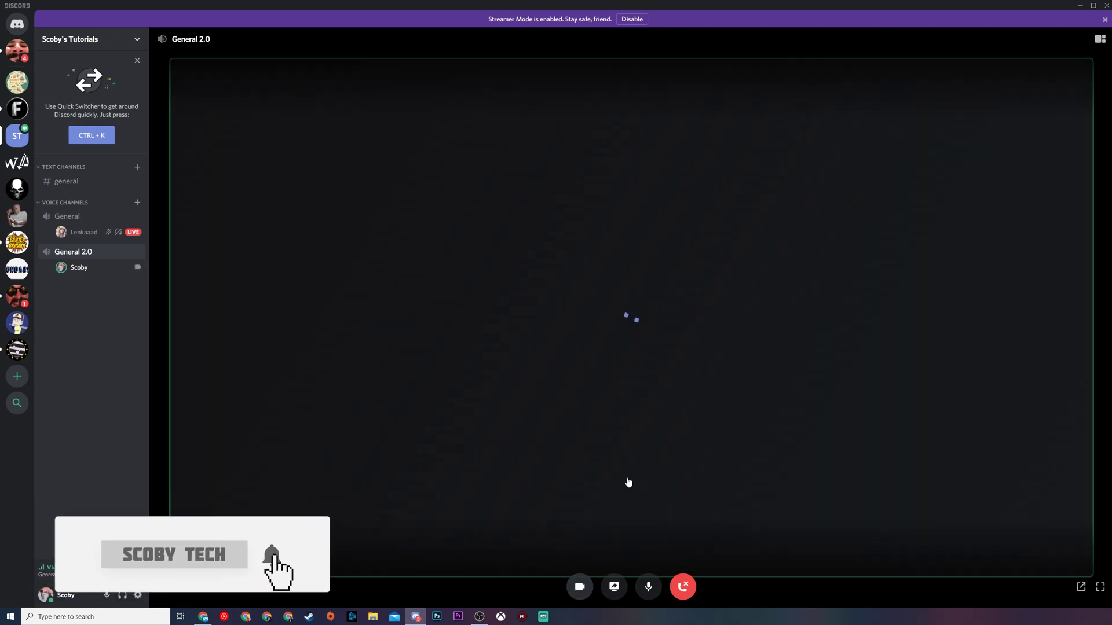
{"action": "left_click", "coordinate": [579, 586]}
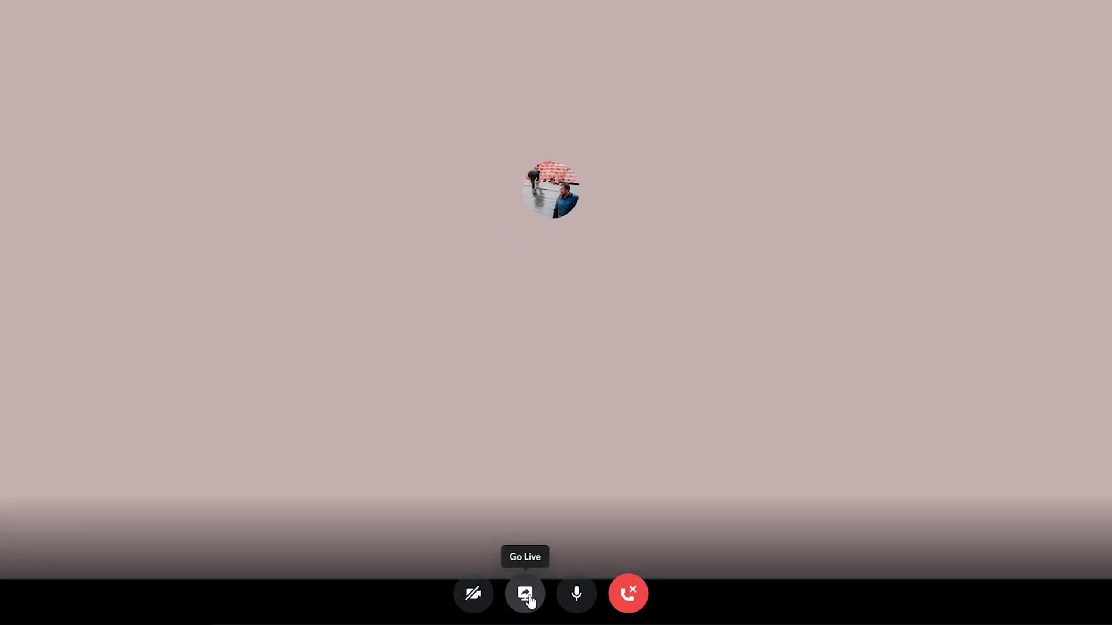
Step: Go Live with the 'General 2.0 - Discord' window after checking the Screens options
{"action": "left_click", "coordinate": [524, 595]}
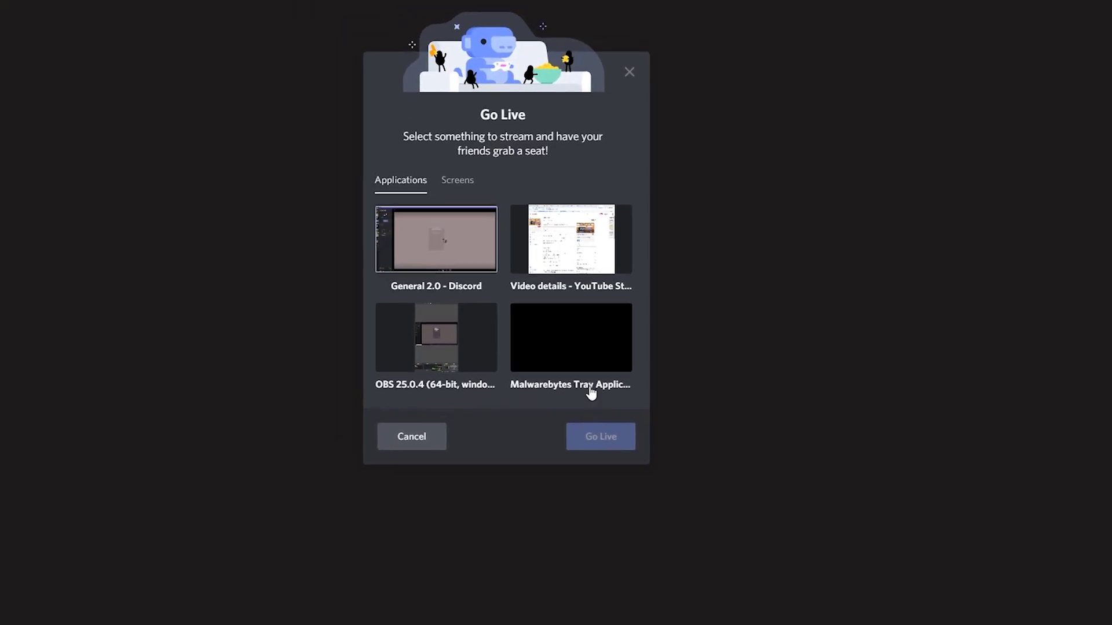
{"action": "left_click", "coordinate": [512, 254]}
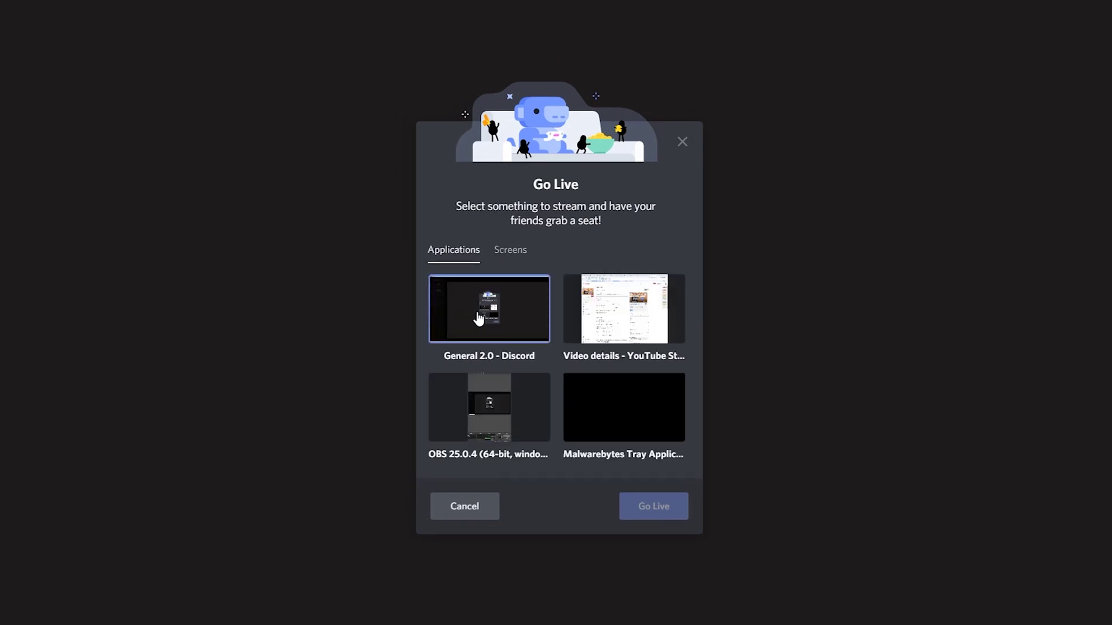
{"action": "left_click", "coordinate": [492, 314]}
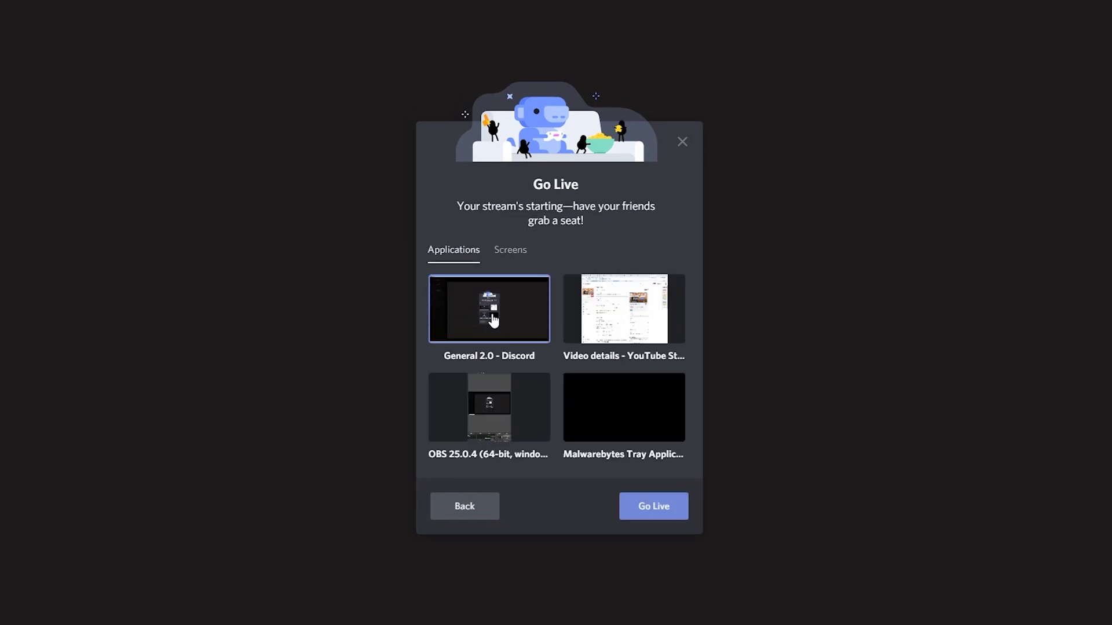
{"action": "left_click", "coordinate": [651, 453]}
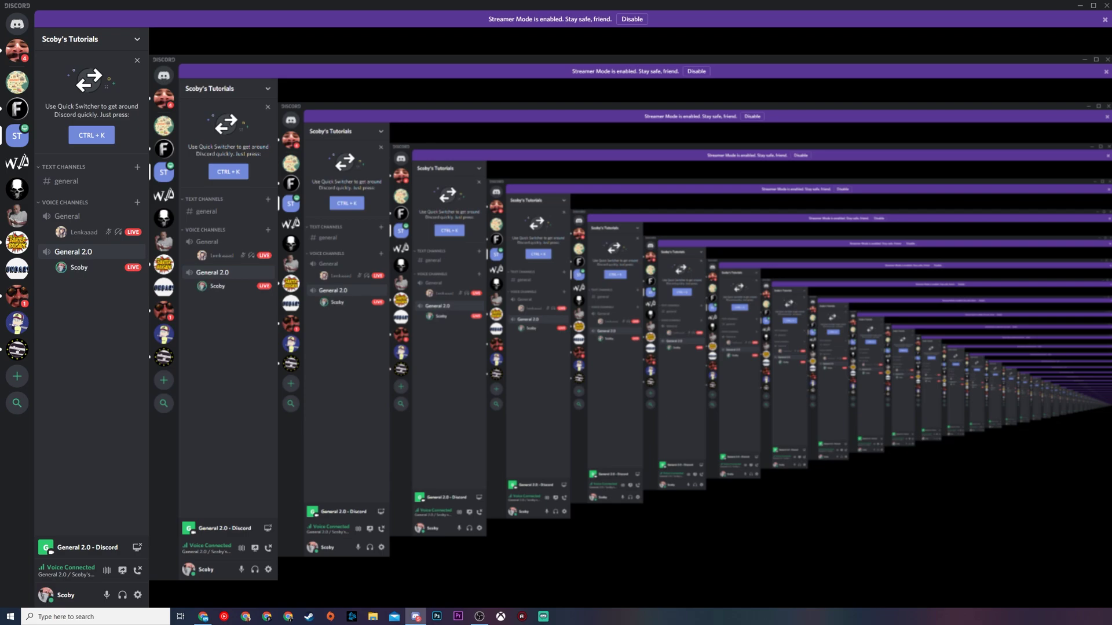
Step: Join the other member's live stream from their LIVE entry under General
{"action": "mouse_move", "coordinate": [102, 273]}
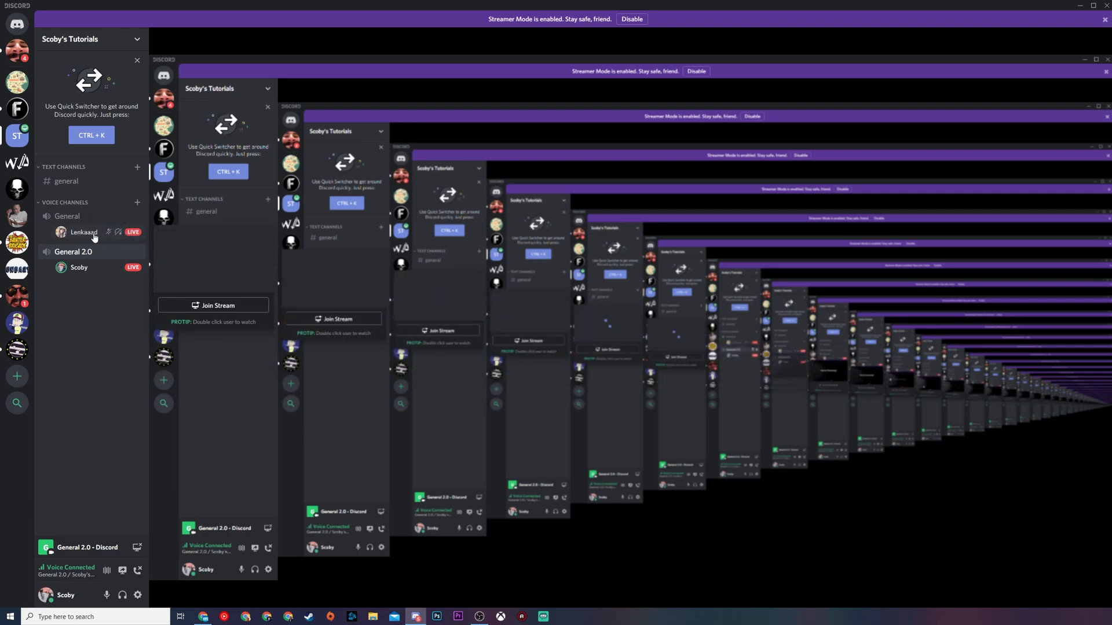
{"action": "mouse_move", "coordinate": [88, 233]}
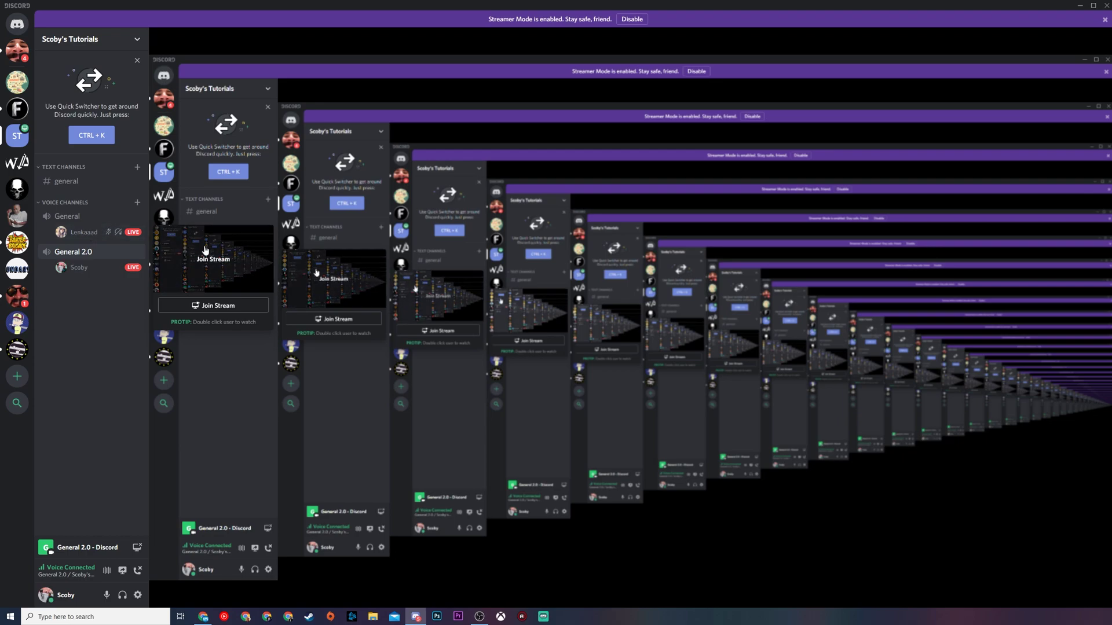
{"action": "left_click", "coordinate": [207, 307]}
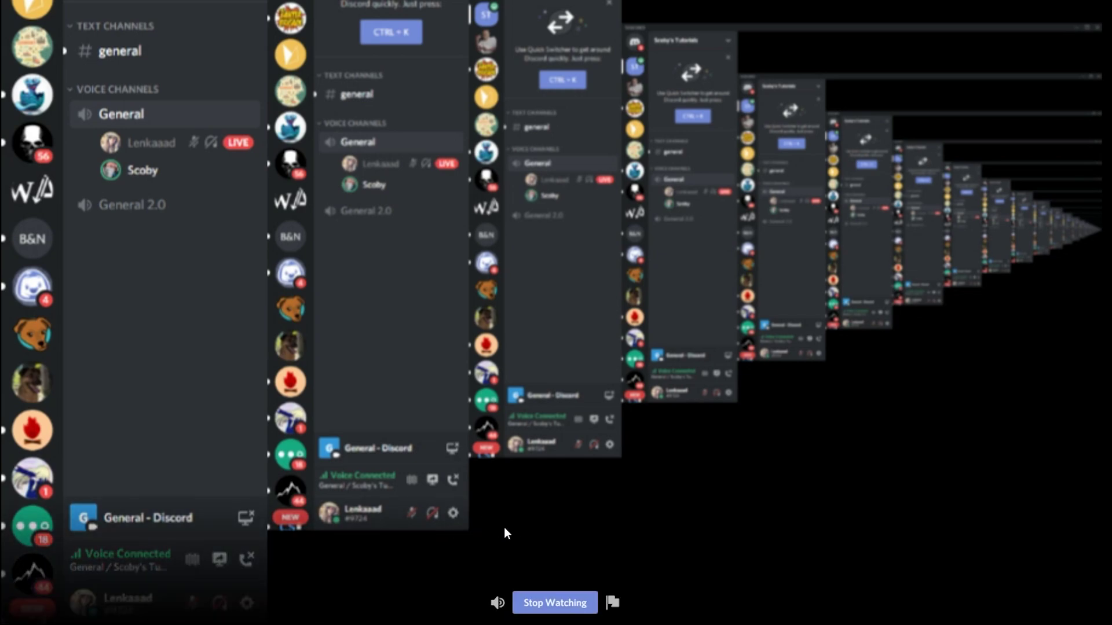
Step: Stop watching, preview the other member's LIVE entry, and open General's call grid
{"action": "left_click", "coordinate": [553, 602]}
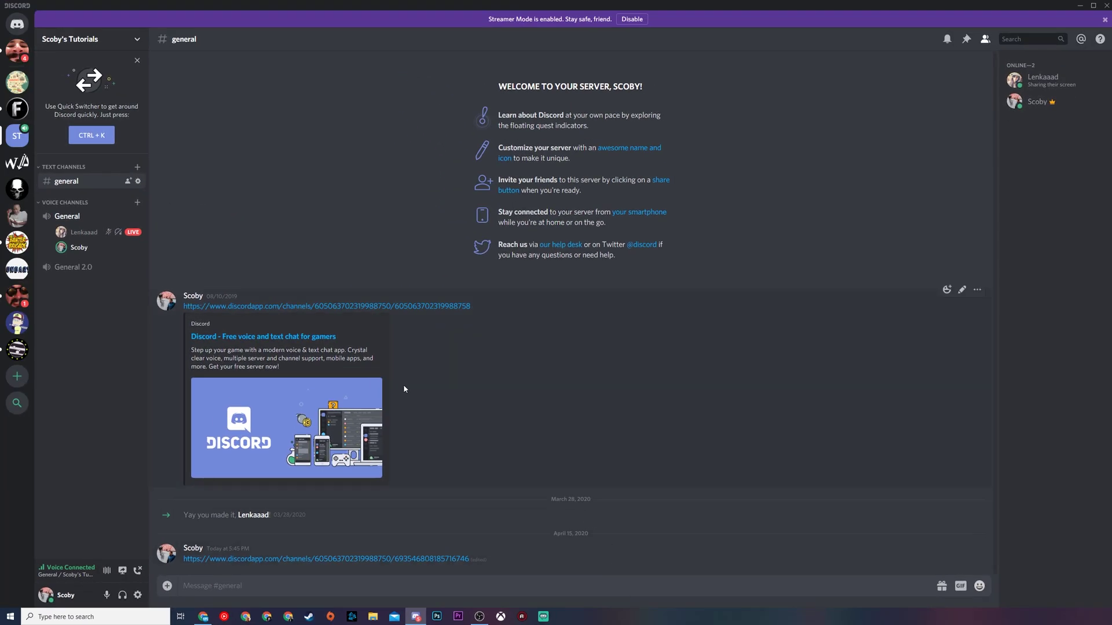
{"action": "left_click", "coordinate": [83, 232]}
{"action": "left_click", "coordinate": [412, 307]}
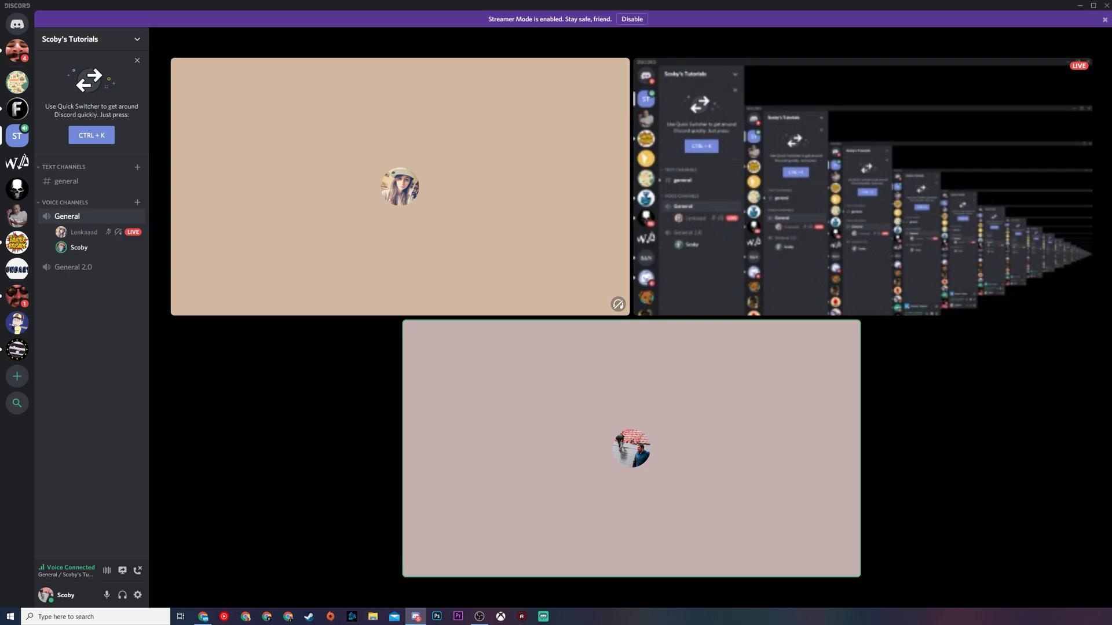
Step: Show your webcam video in the General call grid beside the other member and their stream
{"action": "mouse_move", "coordinate": [764, 296]}
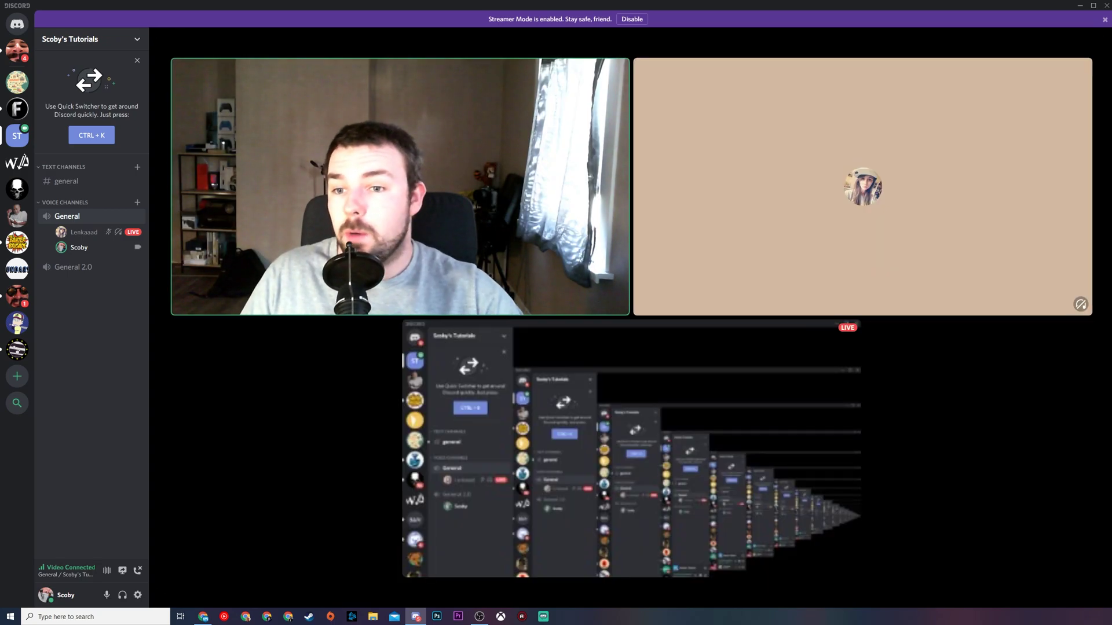
{"action": "mouse_move", "coordinate": [864, 230]}
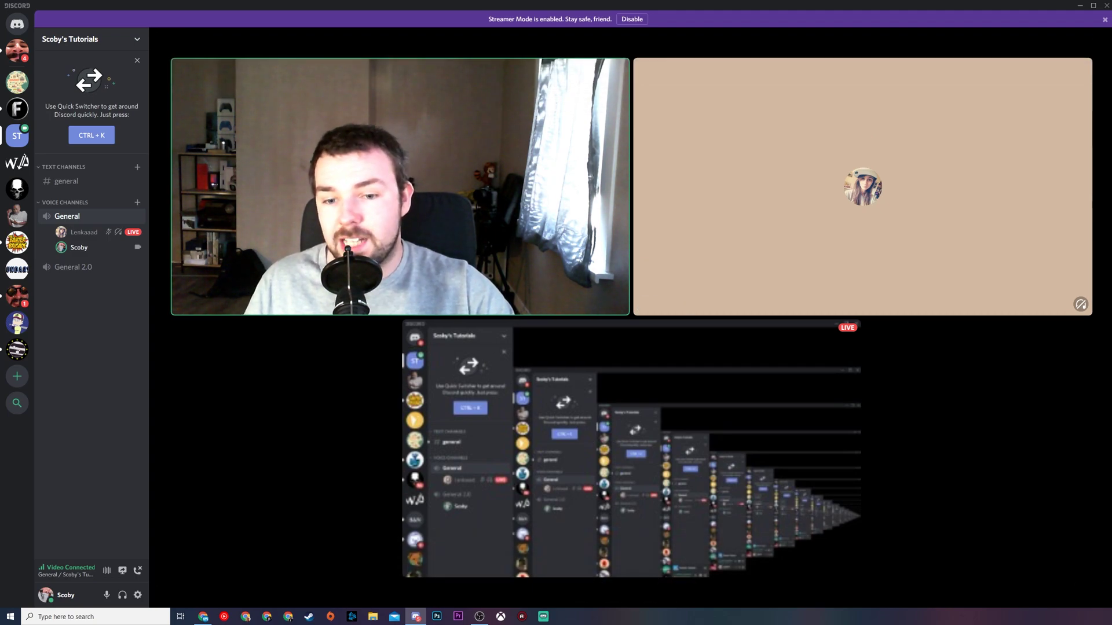
{"action": "mouse_move", "coordinate": [614, 255]}
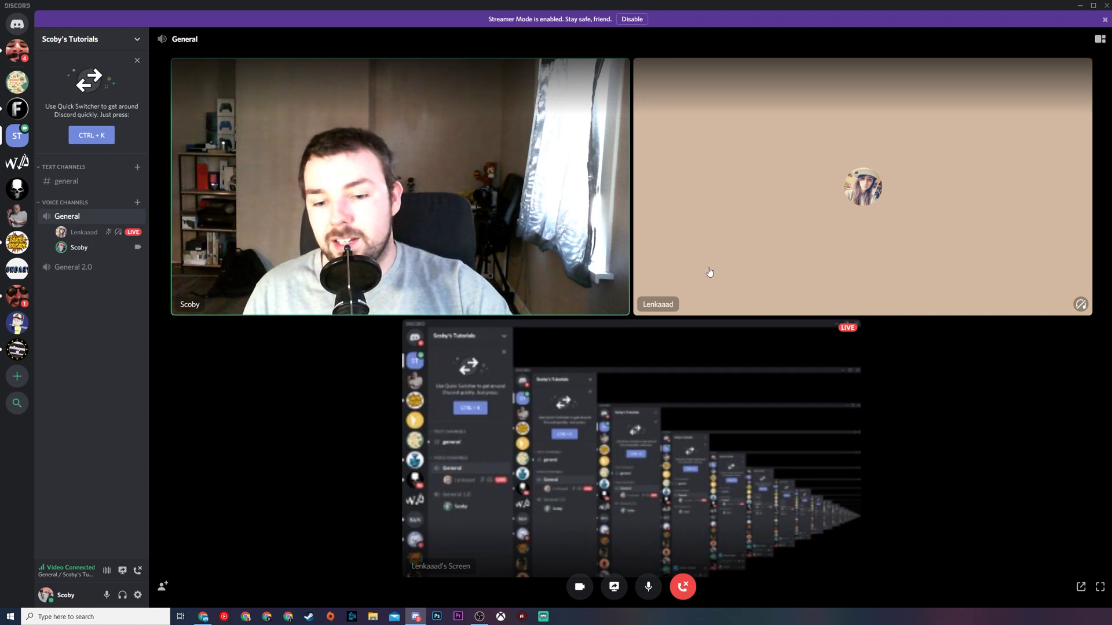
Step: Go Live streaming the 'General - Discord' window alongside the webcam
{"action": "left_click", "coordinate": [614, 586]}
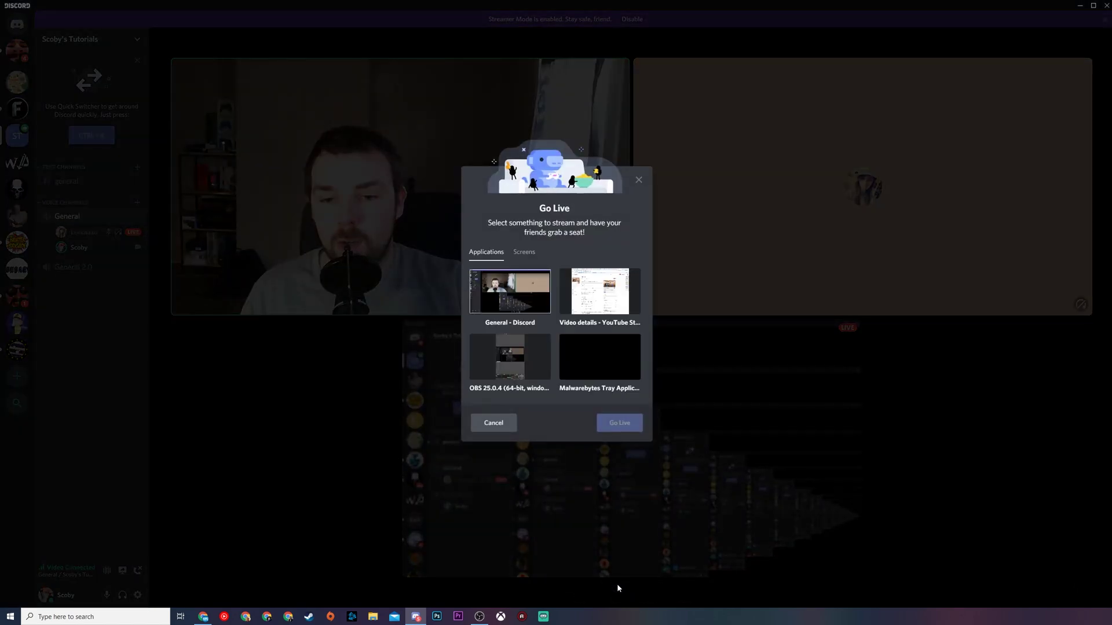
{"action": "left_click", "coordinate": [524, 300]}
{"action": "left_click", "coordinate": [617, 387]}
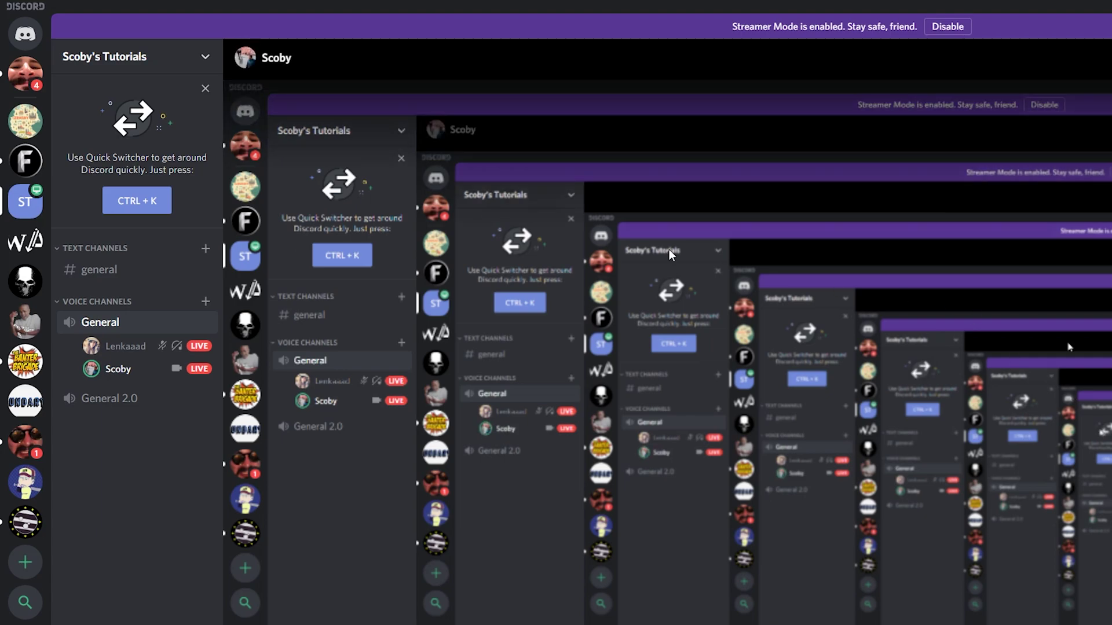
Step: Switch to #general and follow the posted channel link to the other member's stream
{"action": "left_click", "coordinate": [103, 270]}
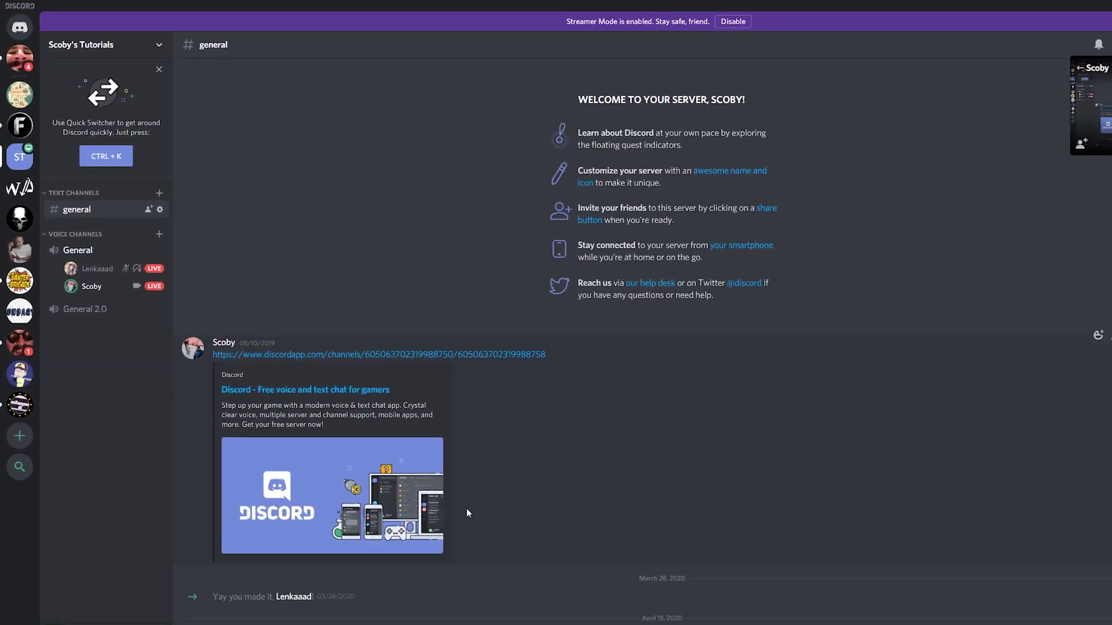
{"action": "left_click", "coordinate": [599, 457]}
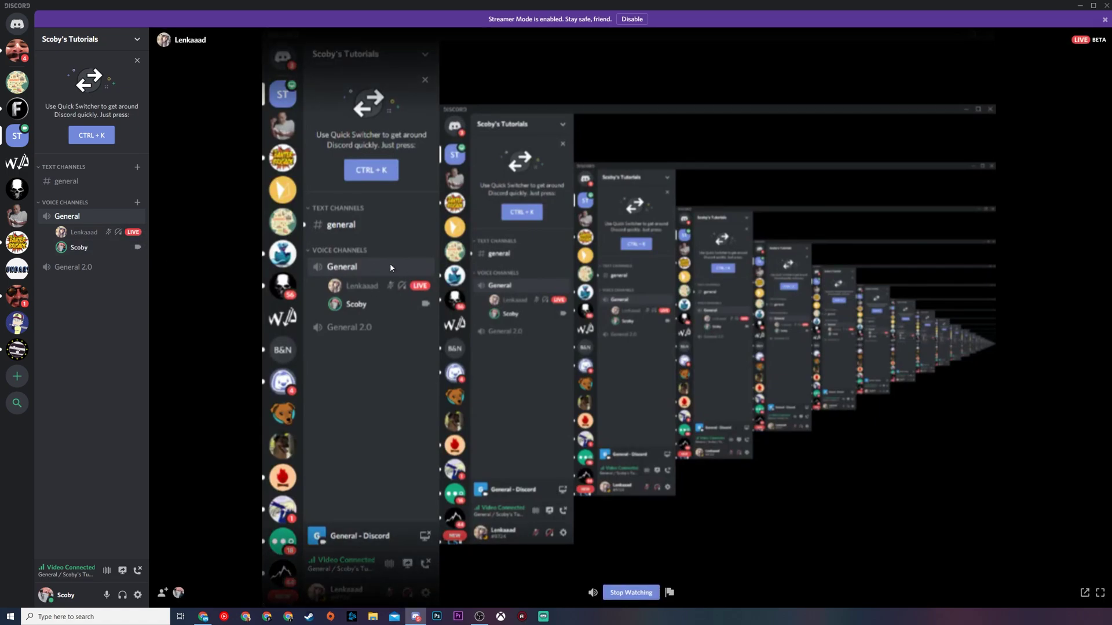
Step: Stop watching the stream to return to the General call grid with webcam and shared-screen tiles
{"action": "left_click", "coordinate": [627, 593]}
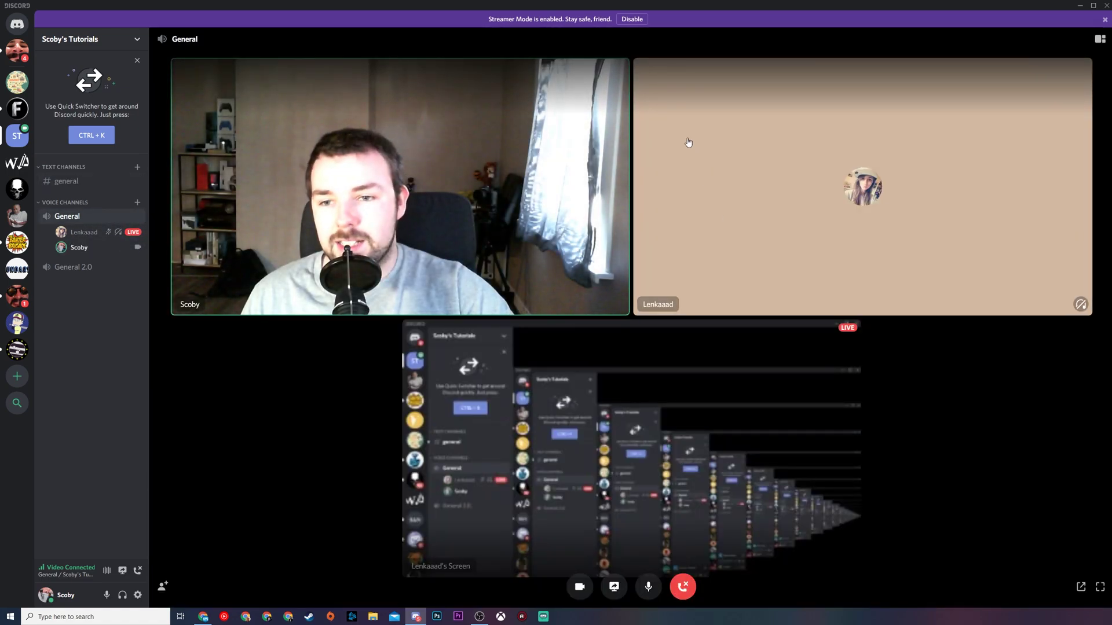